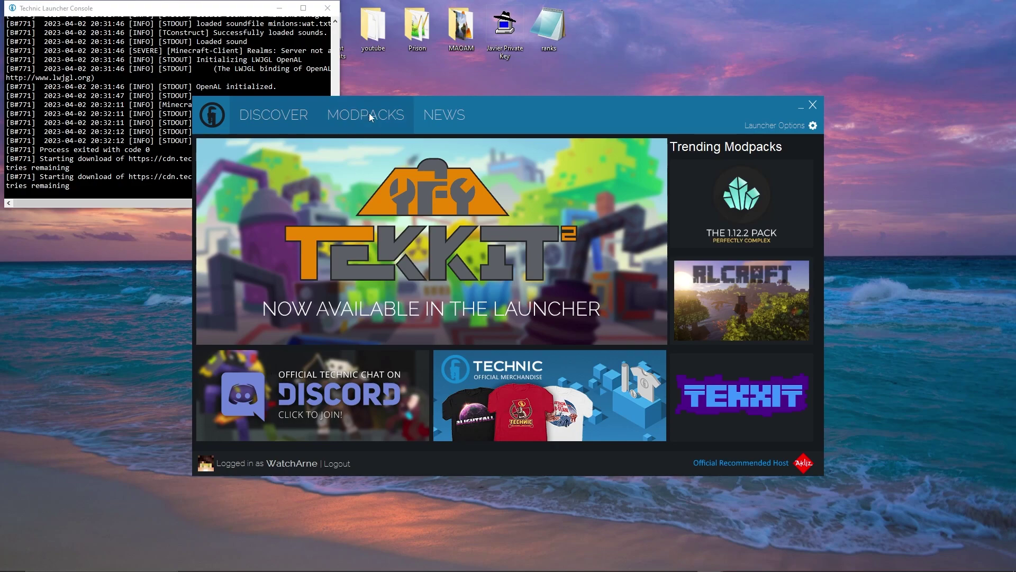
Step: Browse the Tekkit 2 and Hexxit II modpack pages, then return to Discover
{"action": "left_click", "coordinate": [350, 120]}
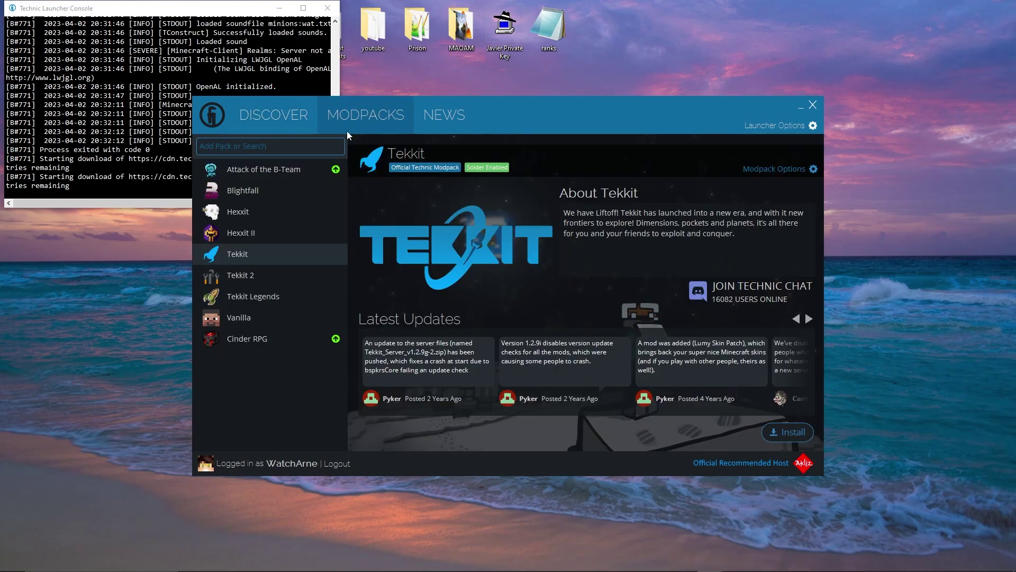
{"action": "left_click", "coordinate": [275, 272]}
{"action": "left_click", "coordinate": [259, 238]}
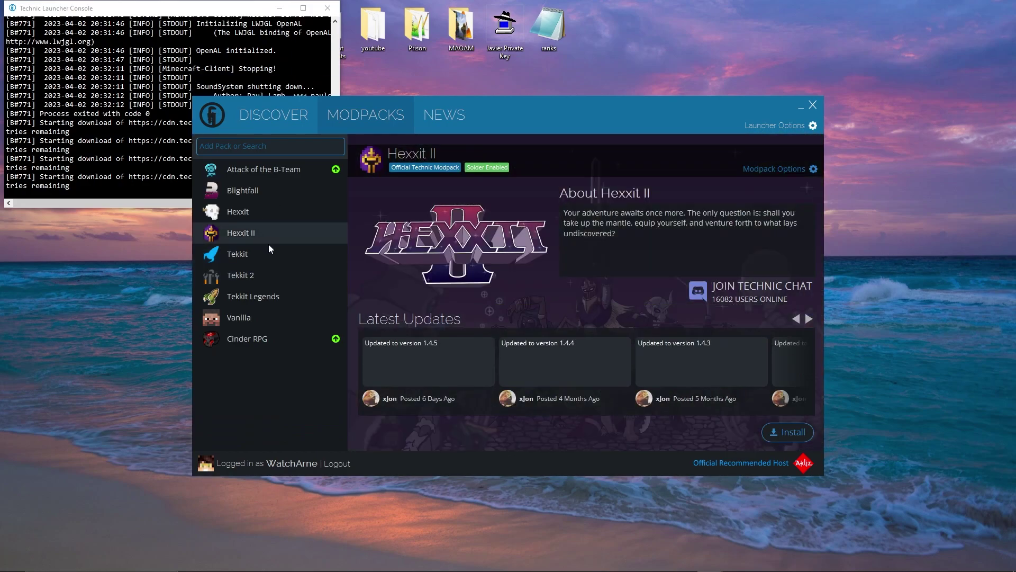
{"action": "left_click", "coordinate": [271, 116]}
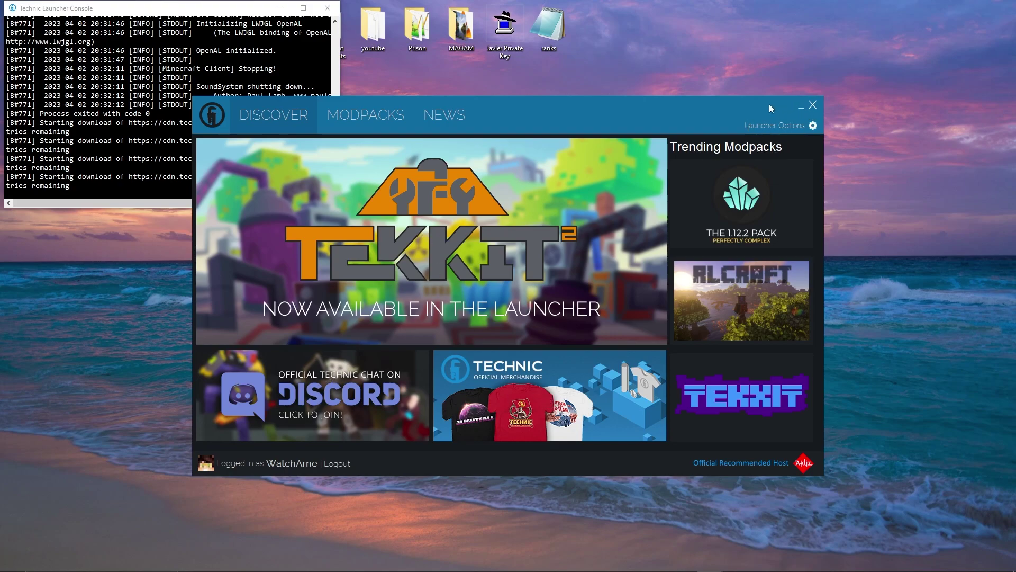
Step: Try the Beta Stream launcher build, then revert to Stable Stream
{"action": "left_click", "coordinate": [813, 127]}
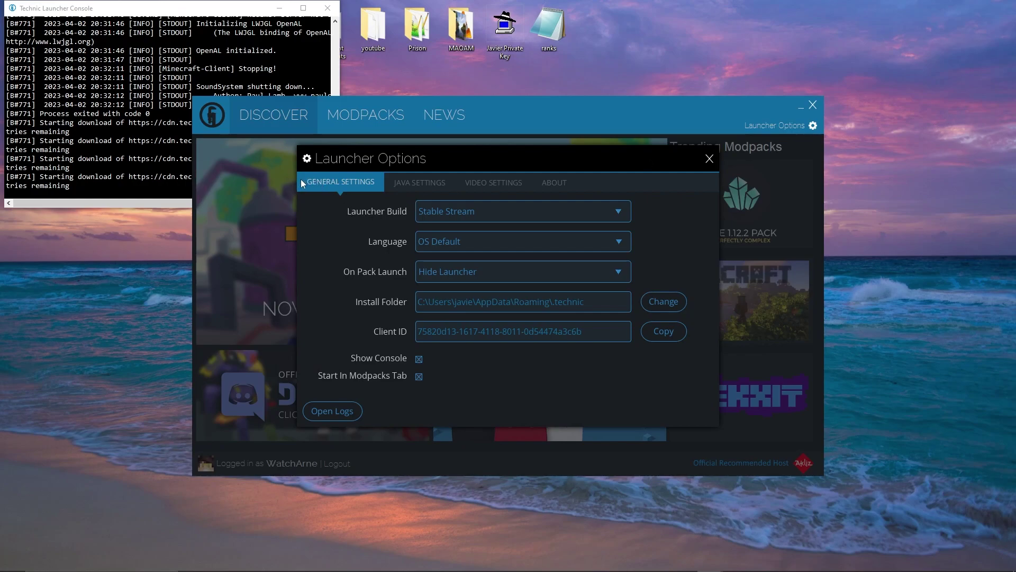
{"action": "left_click", "coordinate": [479, 212]}
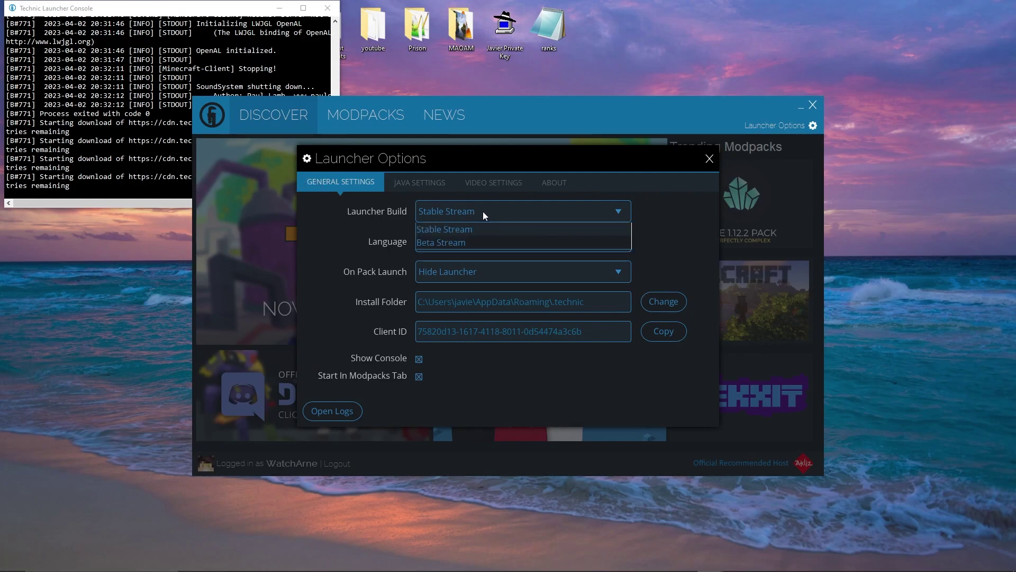
{"action": "left_click", "coordinate": [484, 243]}
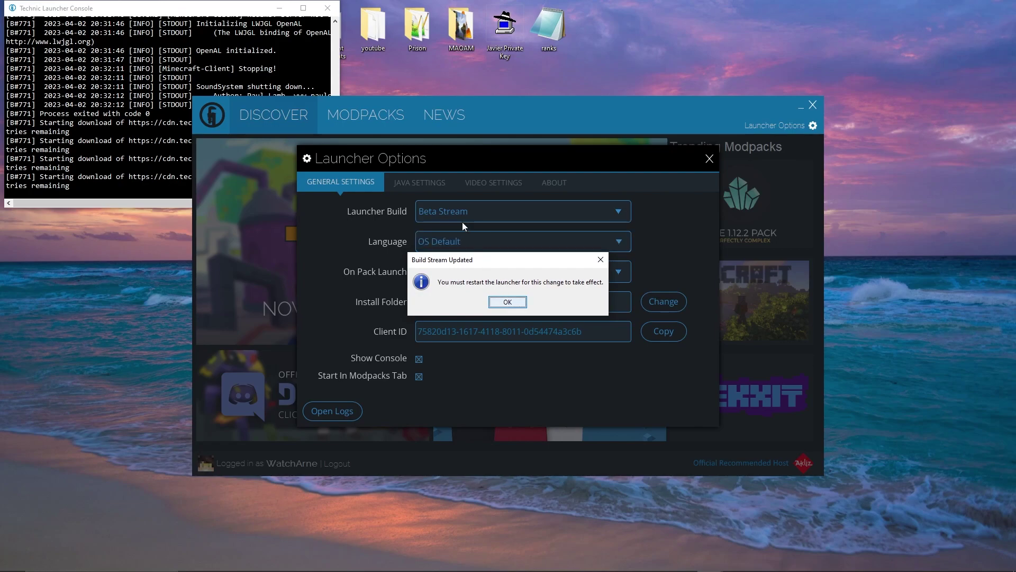
{"action": "left_click", "coordinate": [506, 302]}
{"action": "left_click", "coordinate": [467, 228]}
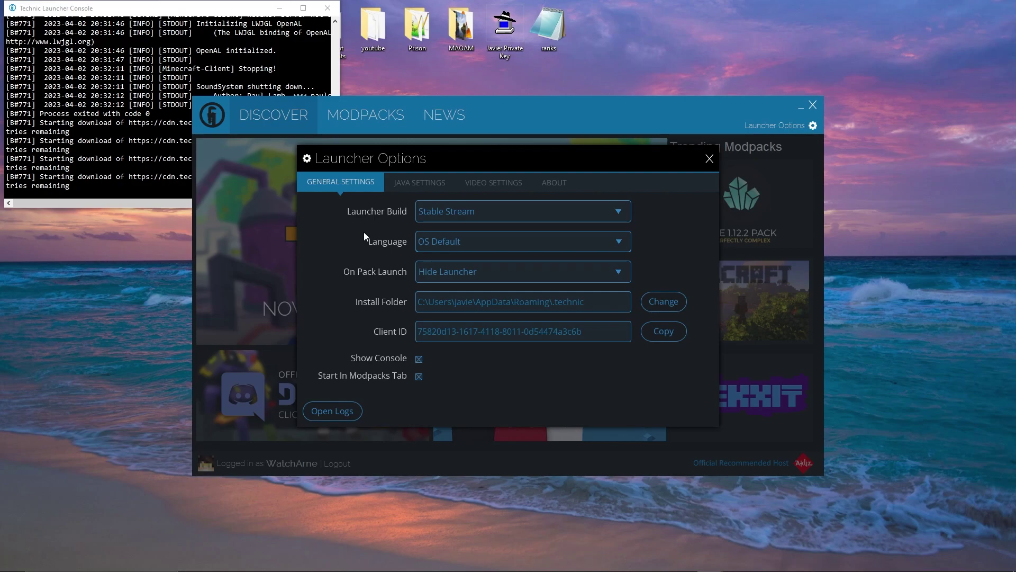
Step: Leave Language and On Pack Launch (Hide Launcher) unchanged, then start changing the install folder
{"action": "left_click", "coordinate": [451, 240]}
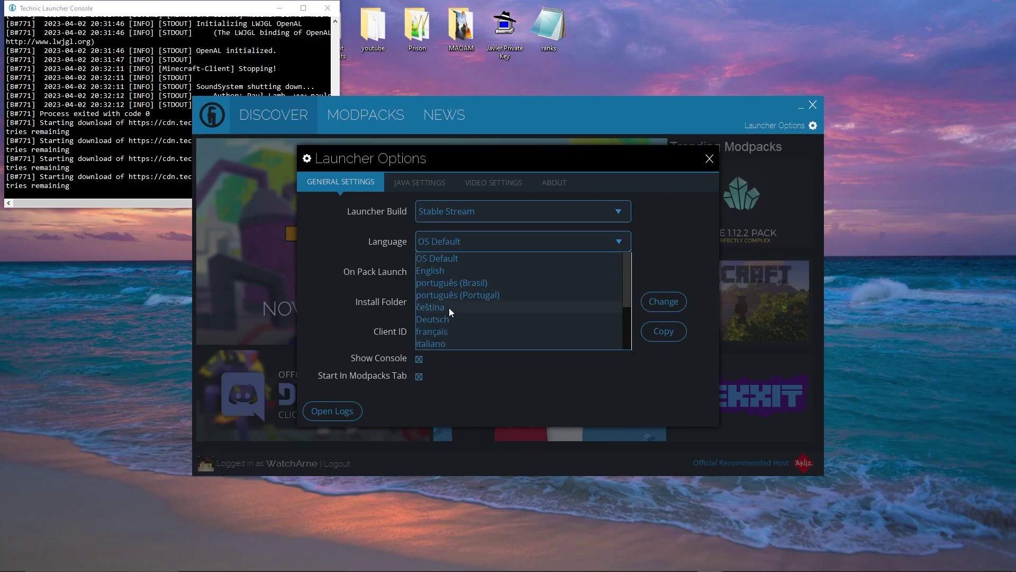
{"action": "left_click", "coordinate": [351, 239]}
{"action": "left_click", "coordinate": [442, 271]}
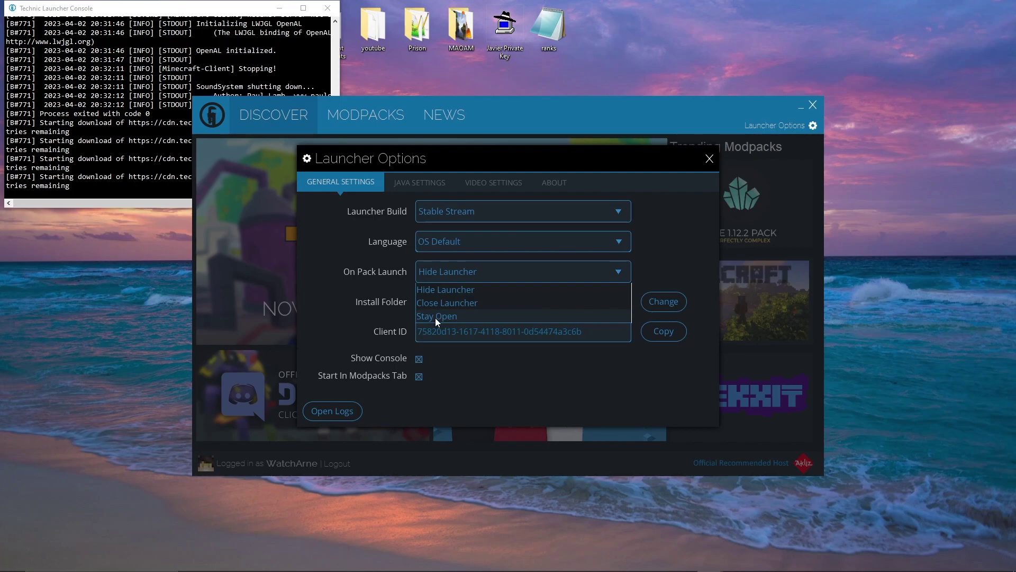
{"action": "left_click", "coordinate": [354, 263]}
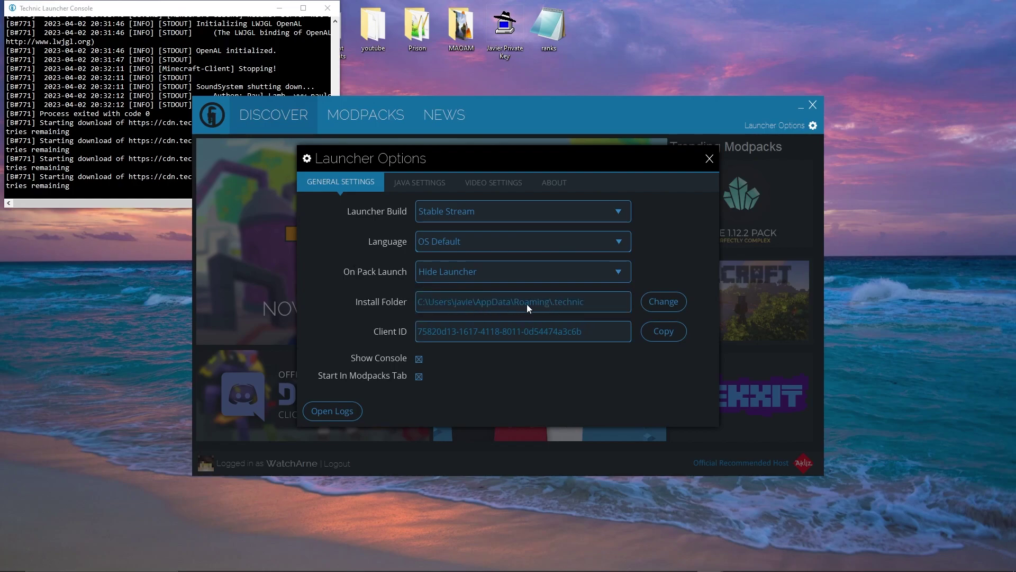
{"action": "left_click", "coordinate": [663, 303]}
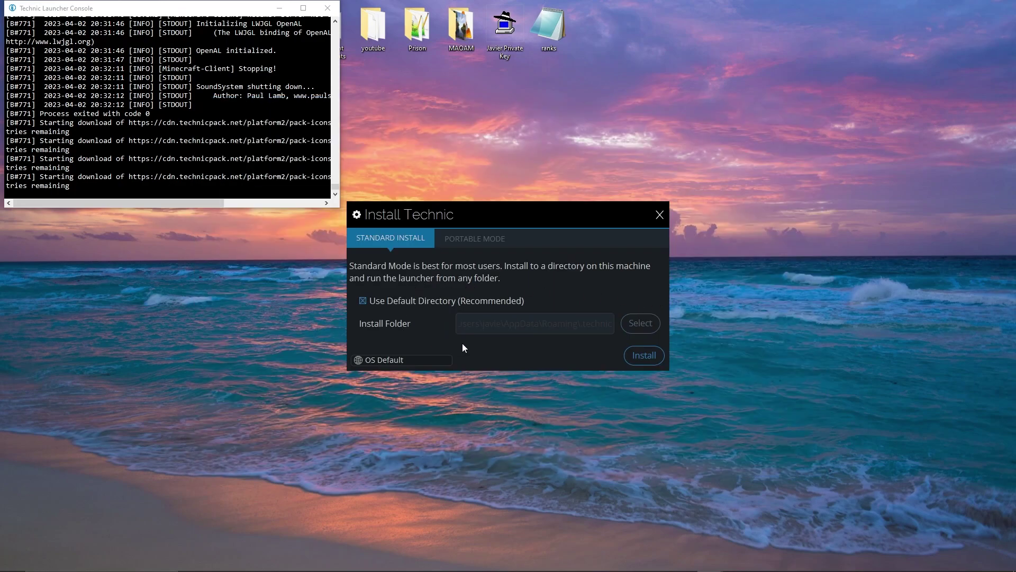
Step: Look at Portable Mode, then keep Standard Install with the default directory and dismiss the dialog
{"action": "left_click", "coordinate": [478, 239]}
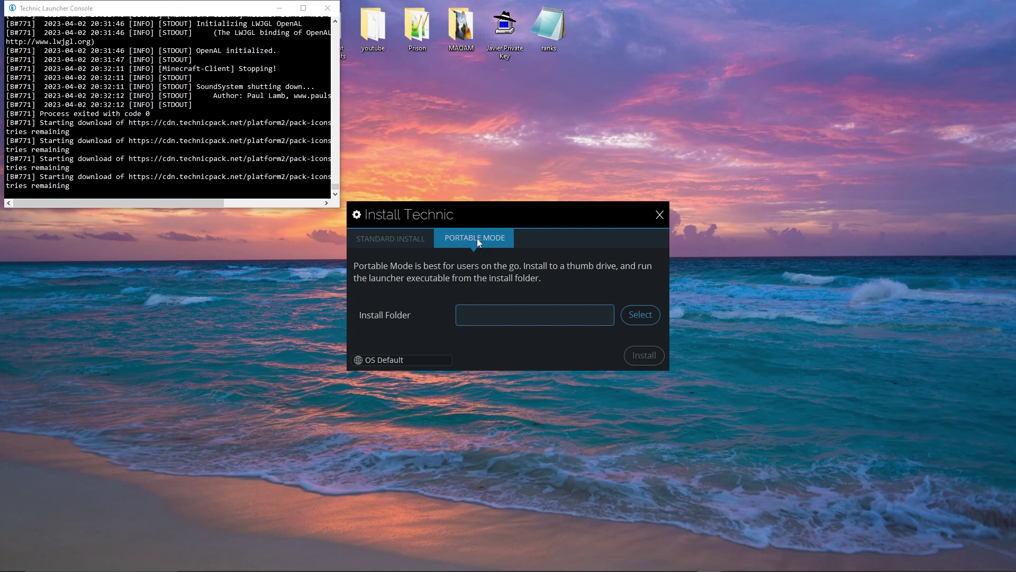
{"action": "left_click", "coordinate": [395, 237]}
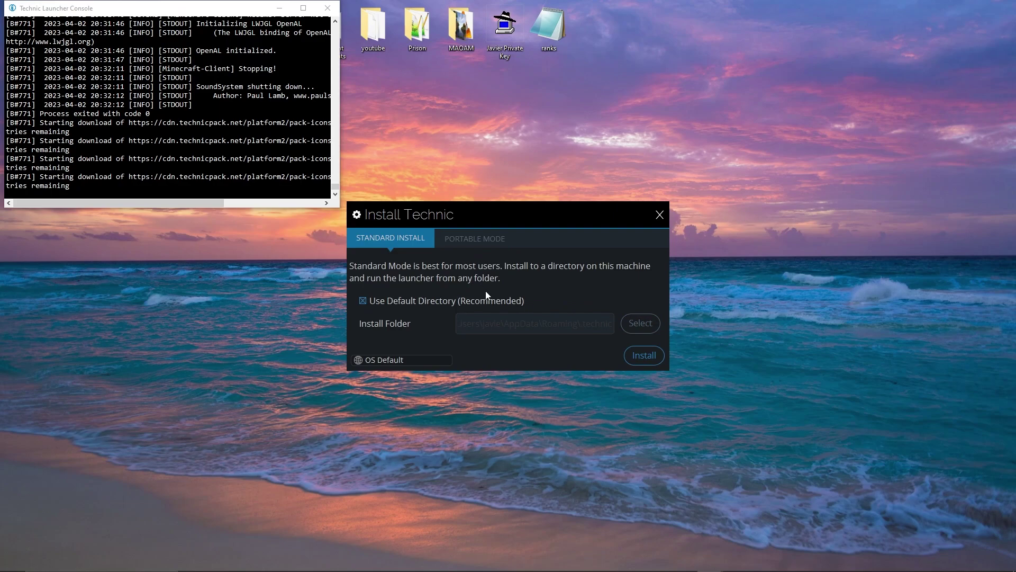
{"action": "left_click", "coordinate": [385, 301]}
{"action": "left_click", "coordinate": [416, 302]}
{"action": "left_click", "coordinate": [659, 215]}
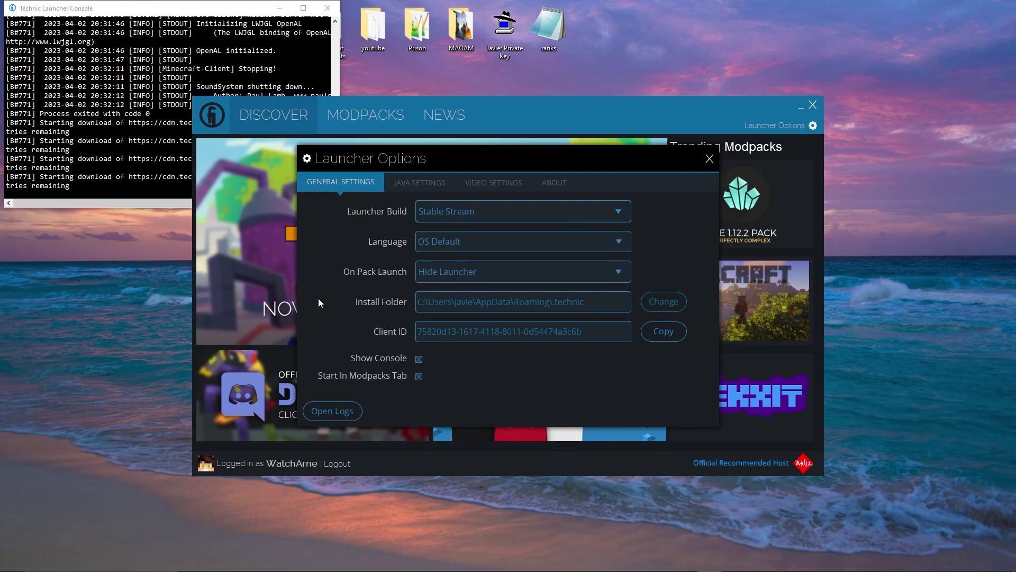
Step: Turn off Show Console, then check the launcher logs folder and close it
{"action": "left_click", "coordinate": [419, 360]}
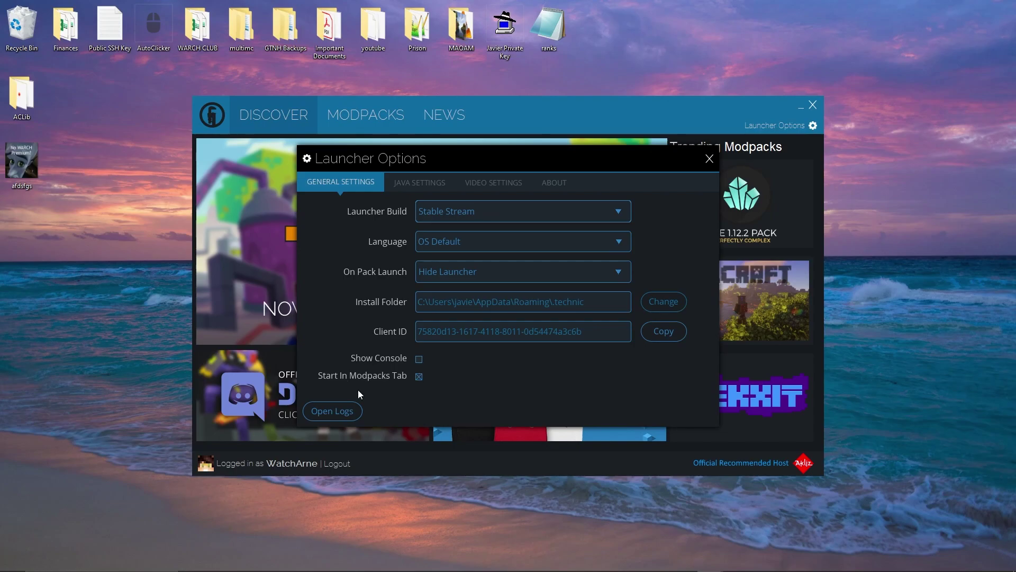
{"action": "left_click", "coordinate": [328, 410]}
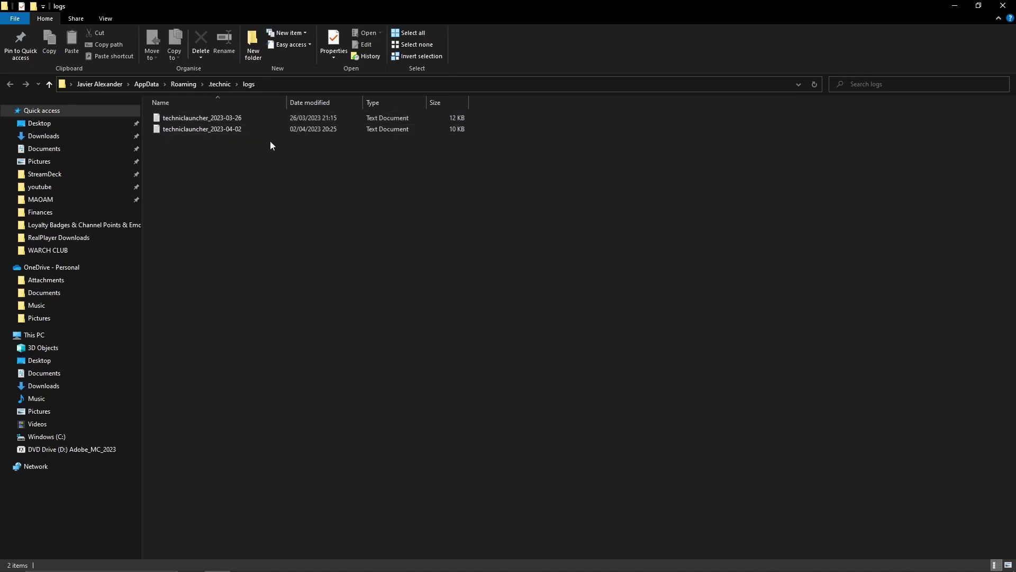
{"action": "left_click", "coordinate": [1002, 7]}
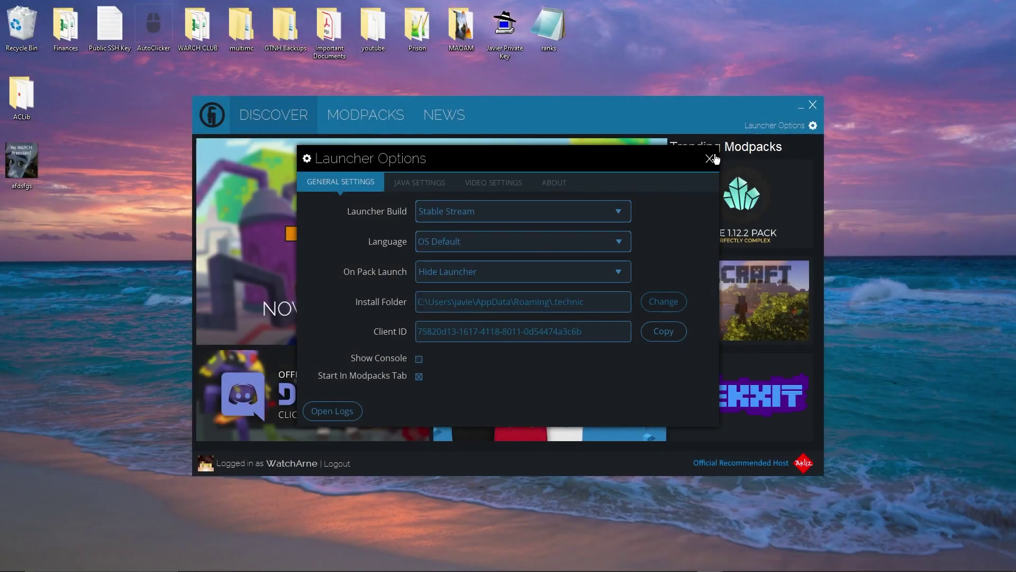
Step: Review the Java versions and executable browser, keeping the default Java
{"action": "left_click", "coordinate": [415, 181]}
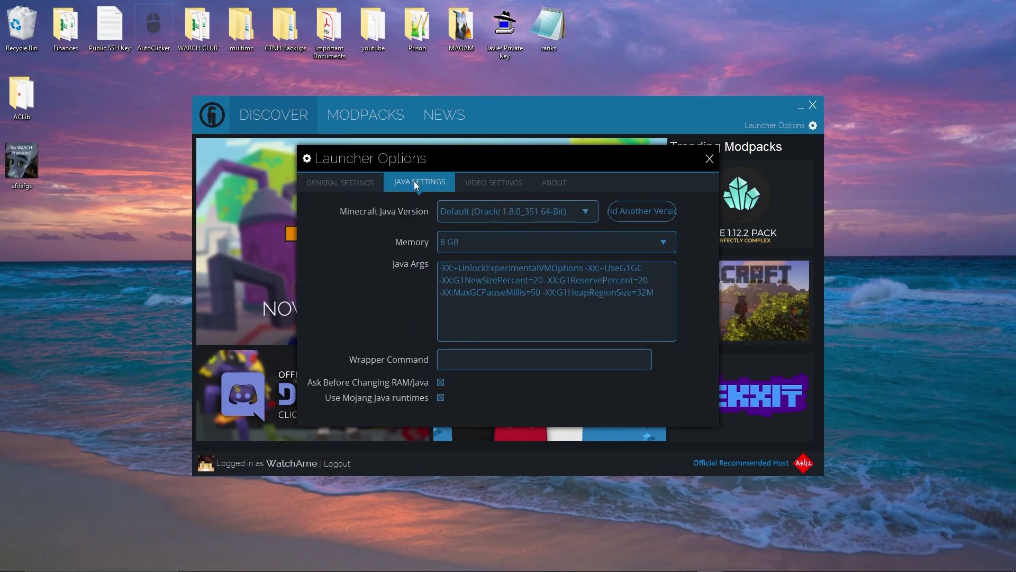
{"action": "left_click", "coordinate": [462, 212]}
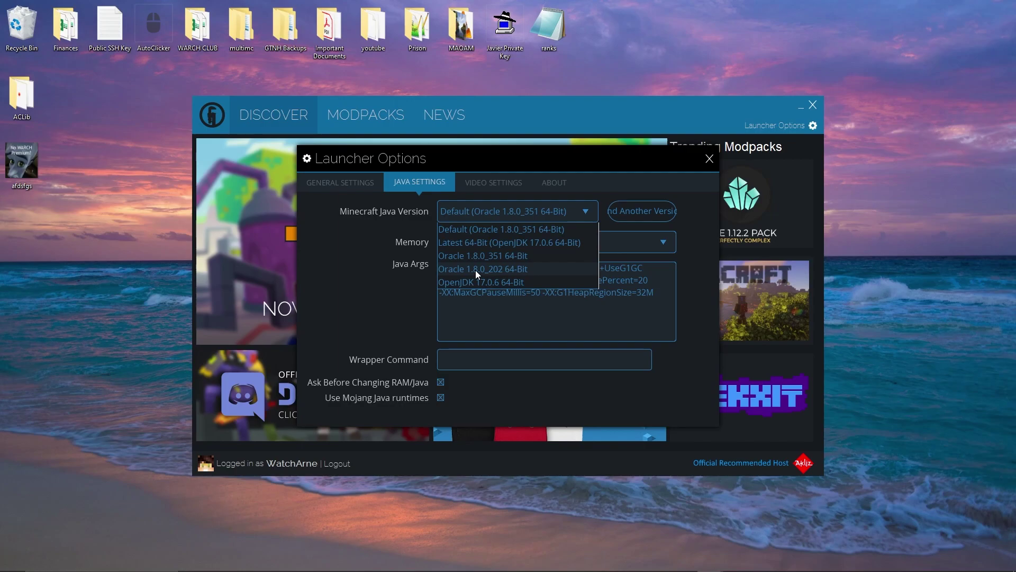
{"action": "left_click", "coordinate": [365, 242]}
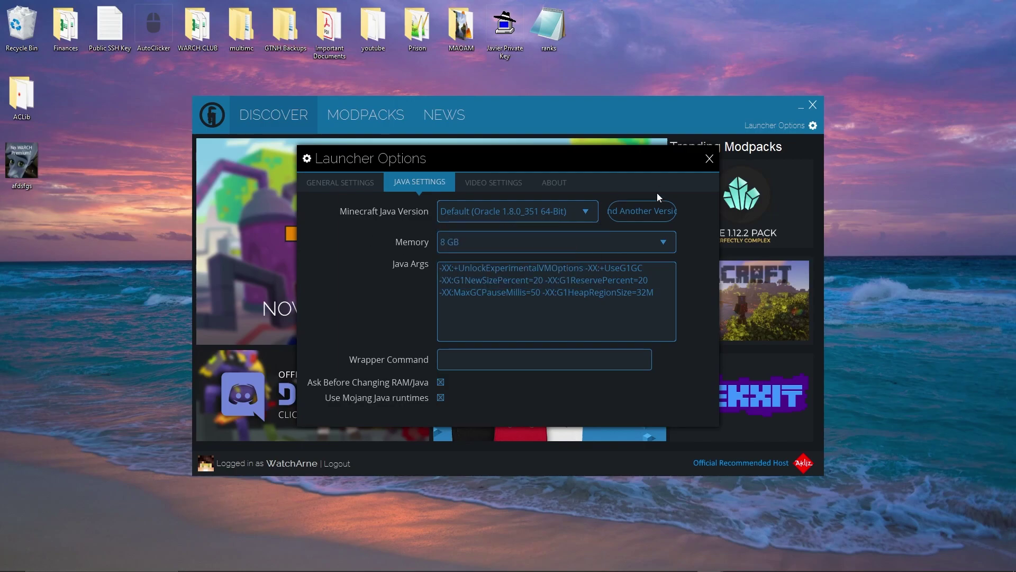
{"action": "left_click", "coordinate": [645, 211]}
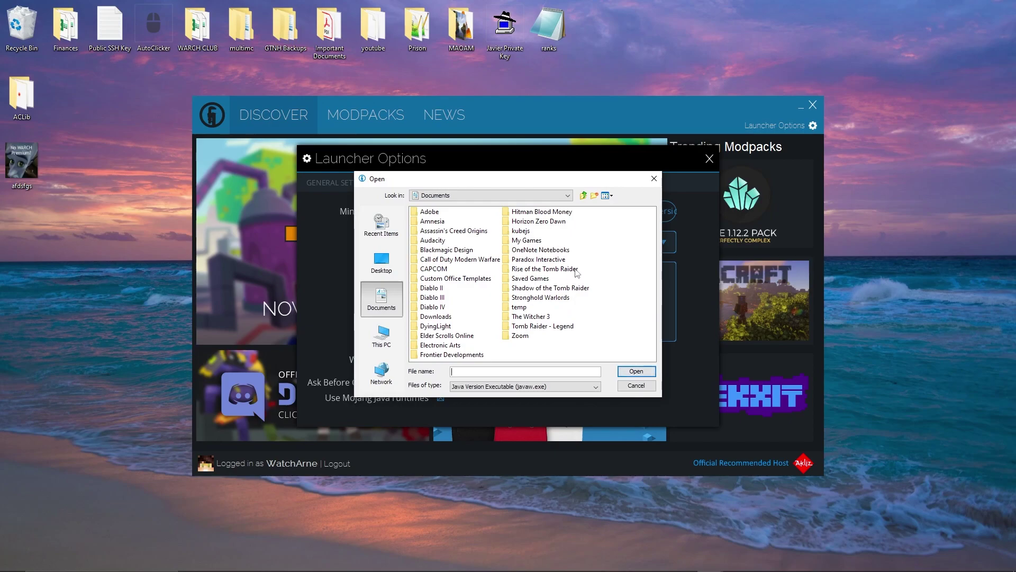
{"action": "left_click", "coordinate": [636, 386]}
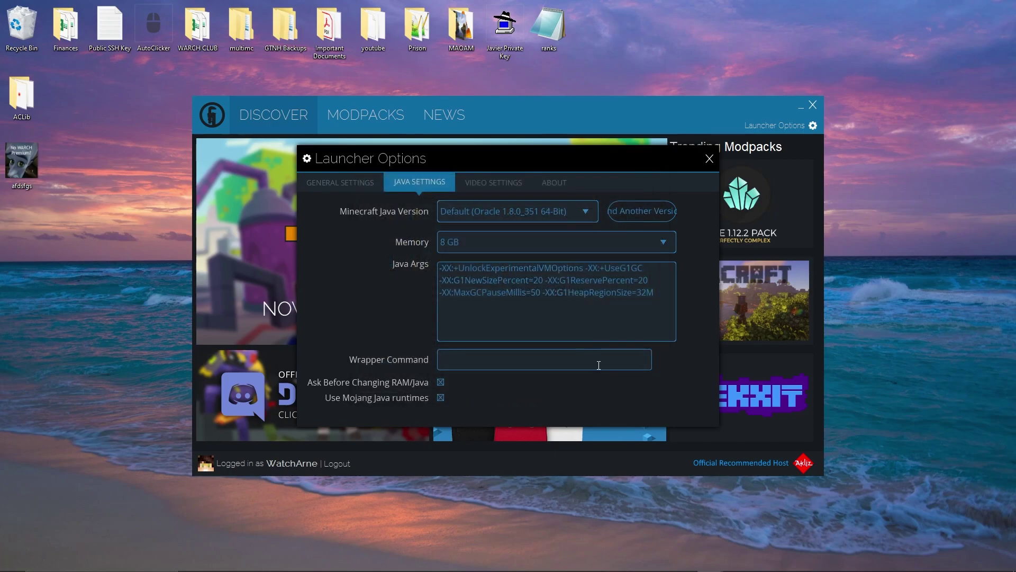
Step: Leave the Java memory allocation at 8 GB and go to video settings
{"action": "left_click", "coordinate": [502, 246]}
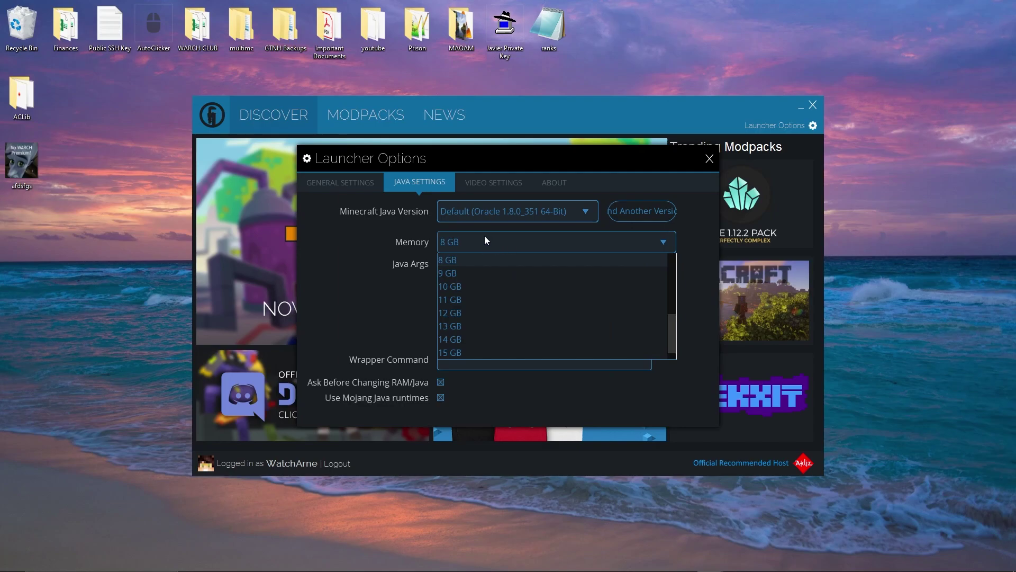
{"action": "scroll", "coordinate": [474, 293], "scroll_direction": "up", "scroll_amount": 5}
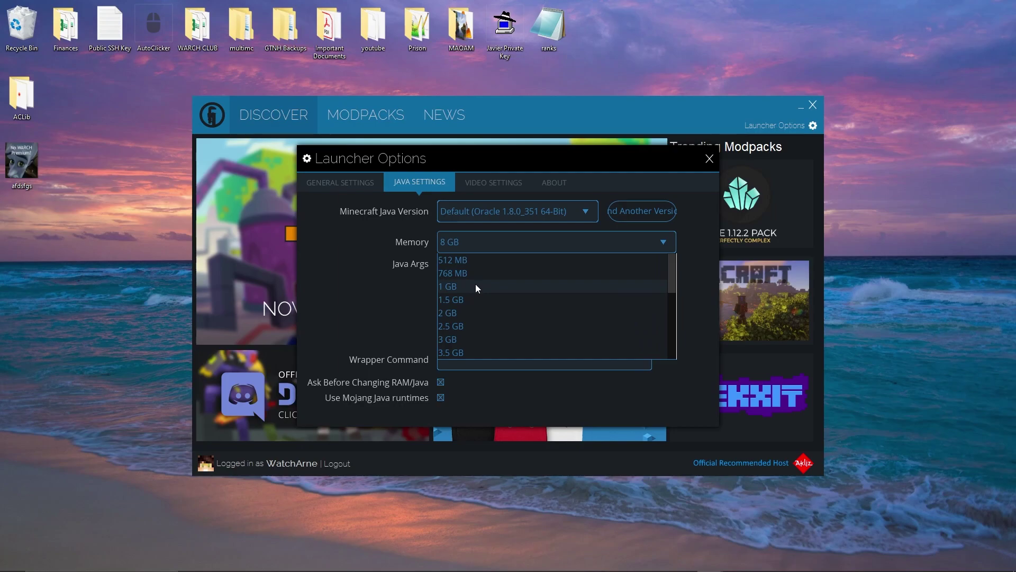
{"action": "scroll", "coordinate": [475, 286], "scroll_direction": "down", "scroll_amount": 2}
{"action": "left_click", "coordinate": [464, 338]}
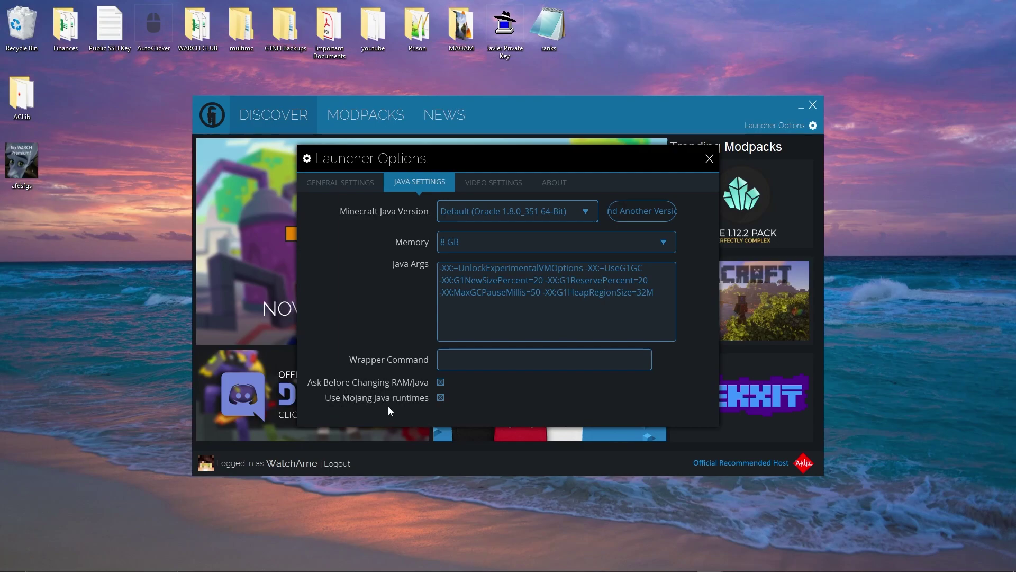
{"action": "left_click", "coordinate": [487, 185]}
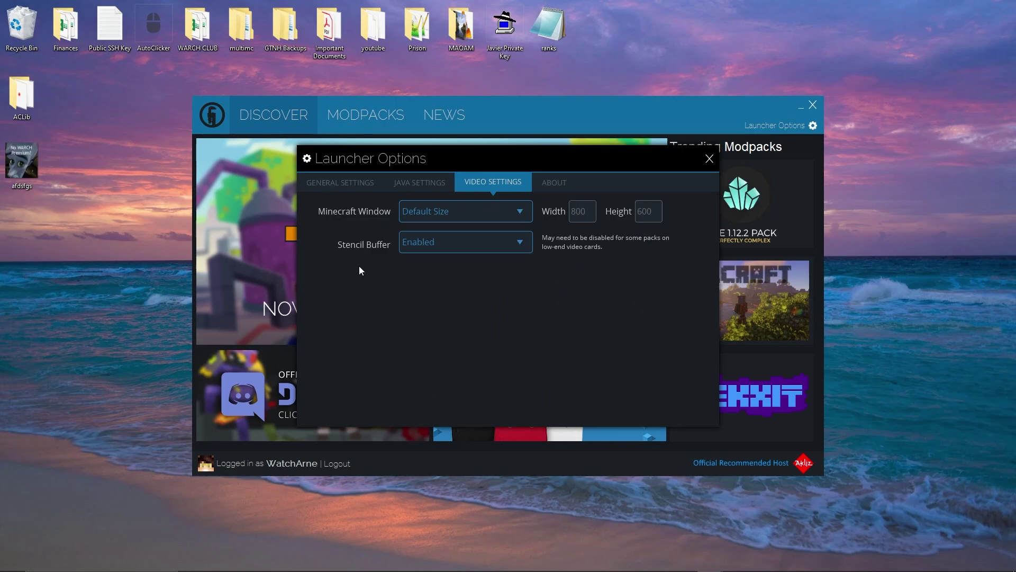
Step: Set the Minecraft window to Custom Dimensions (800×600), view About, and close the options
{"action": "left_click", "coordinate": [434, 213]}
{"action": "left_click", "coordinate": [446, 256]}
{"action": "left_click", "coordinate": [591, 210]}
{"action": "left_click", "coordinate": [491, 216]}
{"action": "left_click", "coordinate": [484, 251]}
{"action": "left_click", "coordinate": [555, 182]}
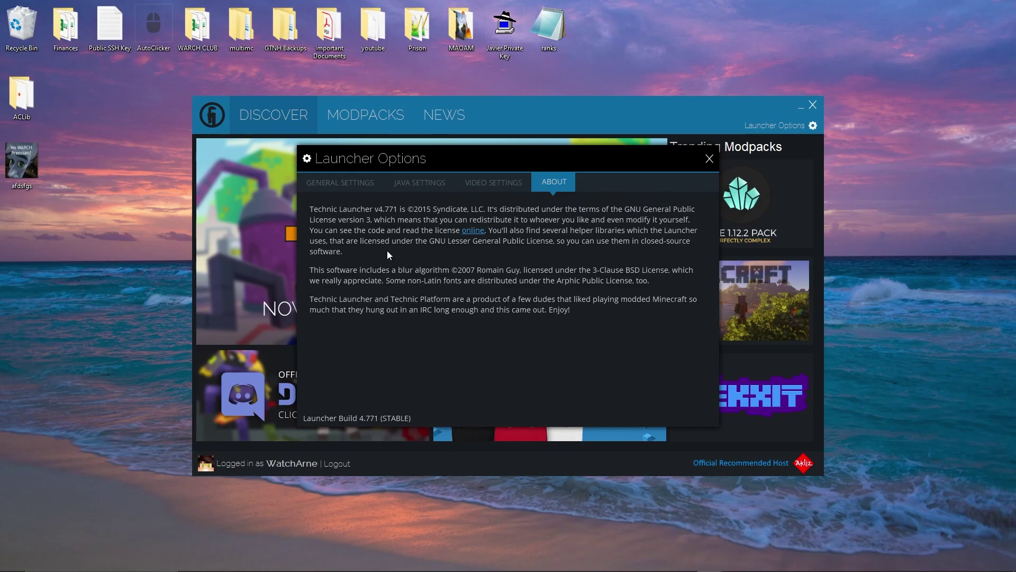
{"action": "left_click", "coordinate": [709, 159]}
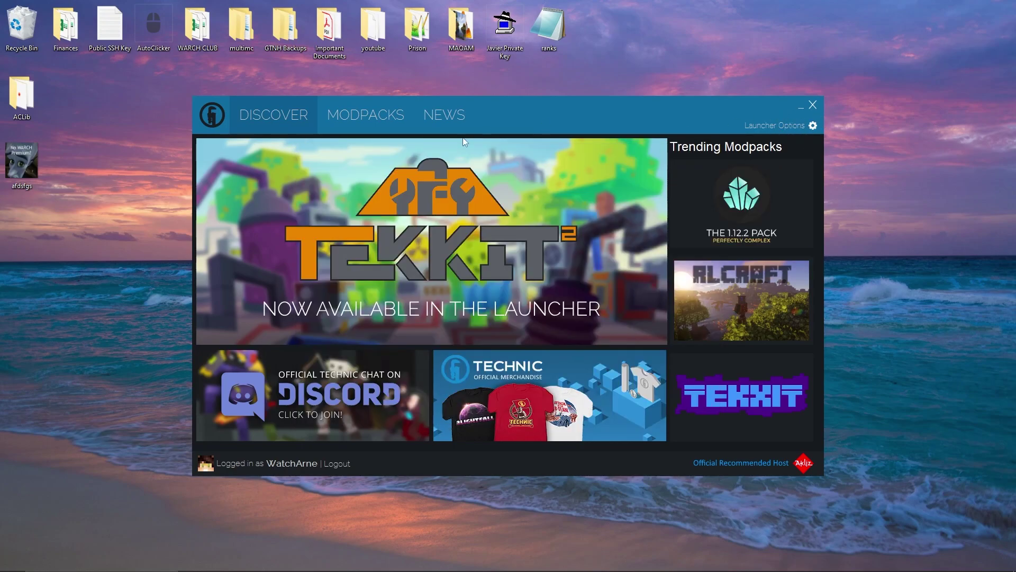
Step: Select Cinder RPG from the modpacks list, Play it, and accept the update
{"action": "left_click", "coordinate": [359, 117]}
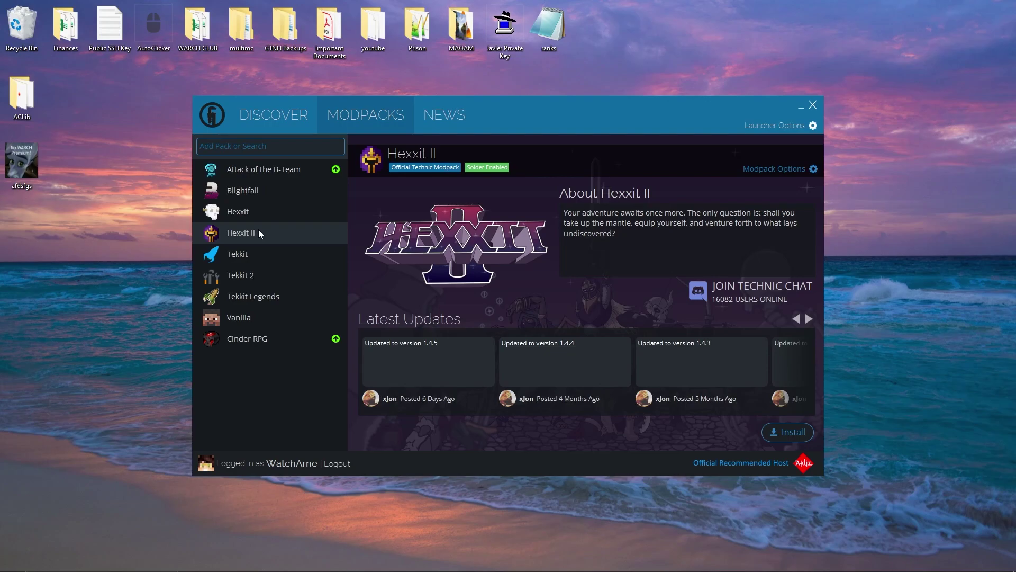
{"action": "left_click", "coordinate": [271, 253]}
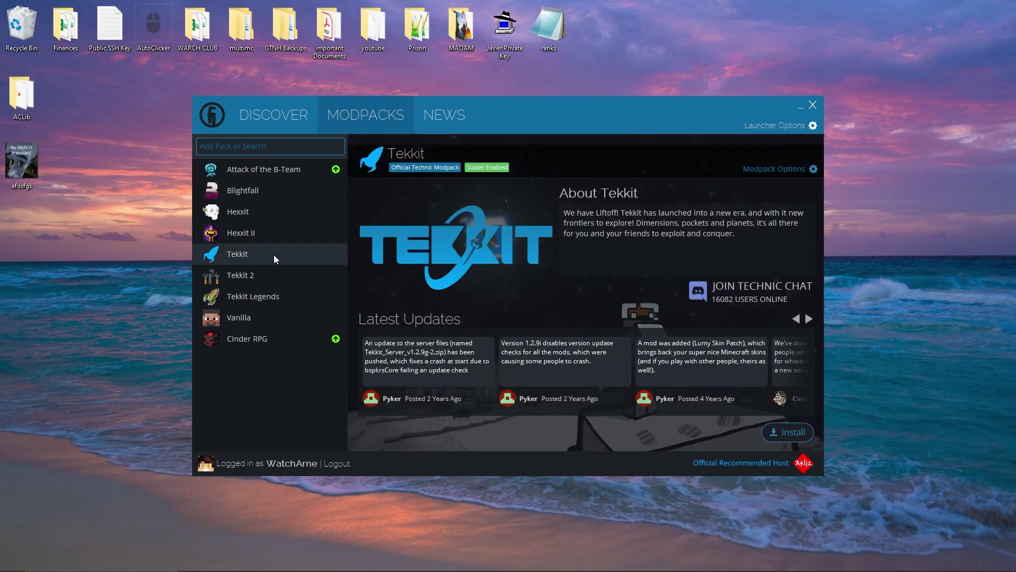
{"action": "left_click", "coordinate": [268, 341]}
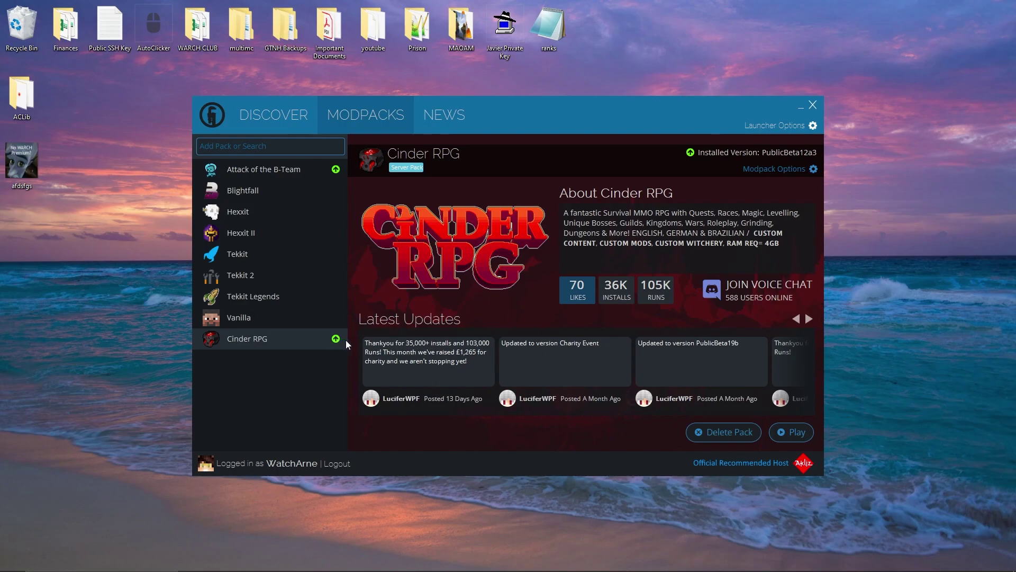
{"action": "left_click", "coordinate": [789, 429]}
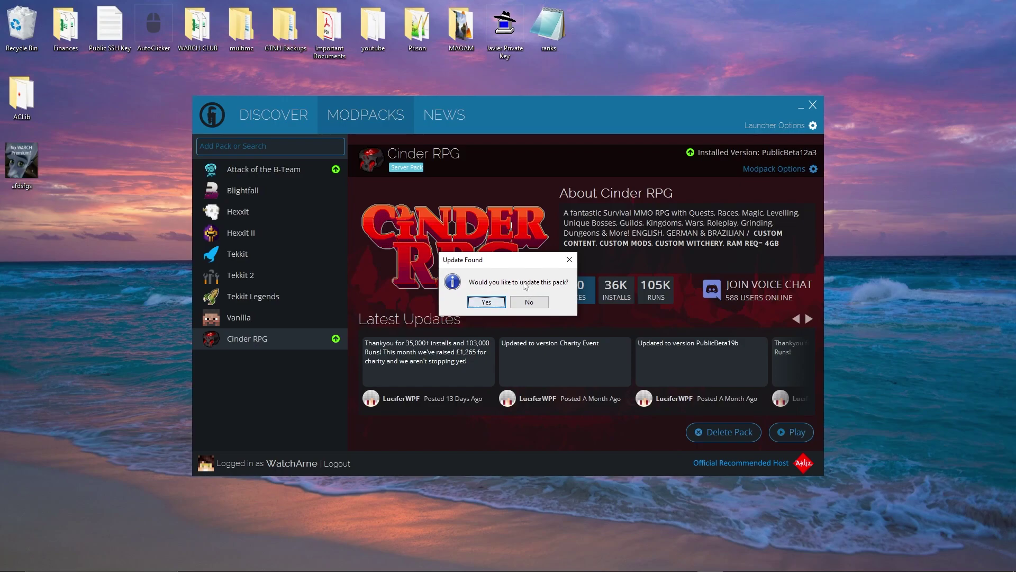
{"action": "left_click", "coordinate": [486, 302]}
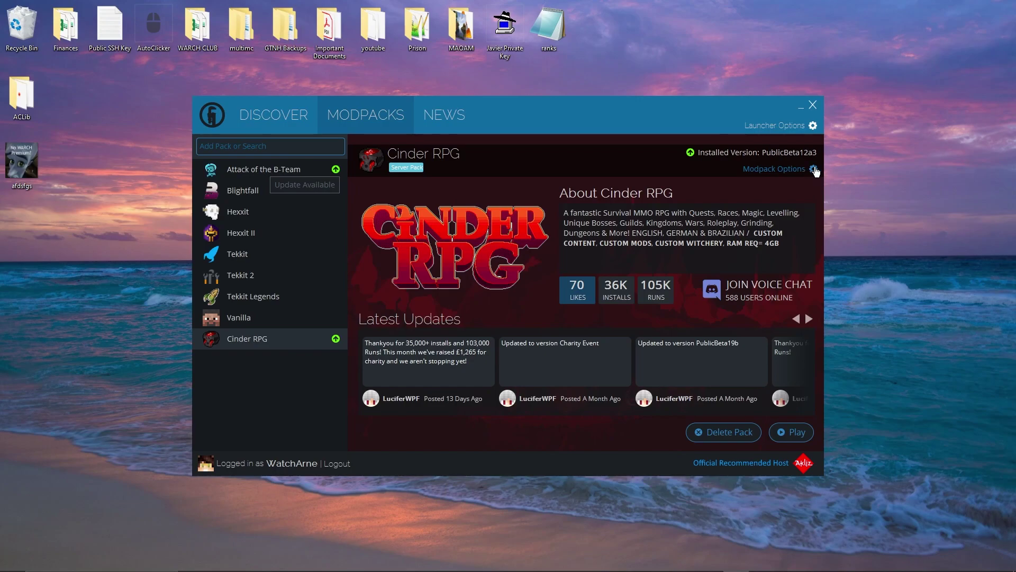
Step: Set Cinder RPG to the specific version Charity Event - Recommended and close its options
{"action": "left_click", "coordinate": [813, 169]}
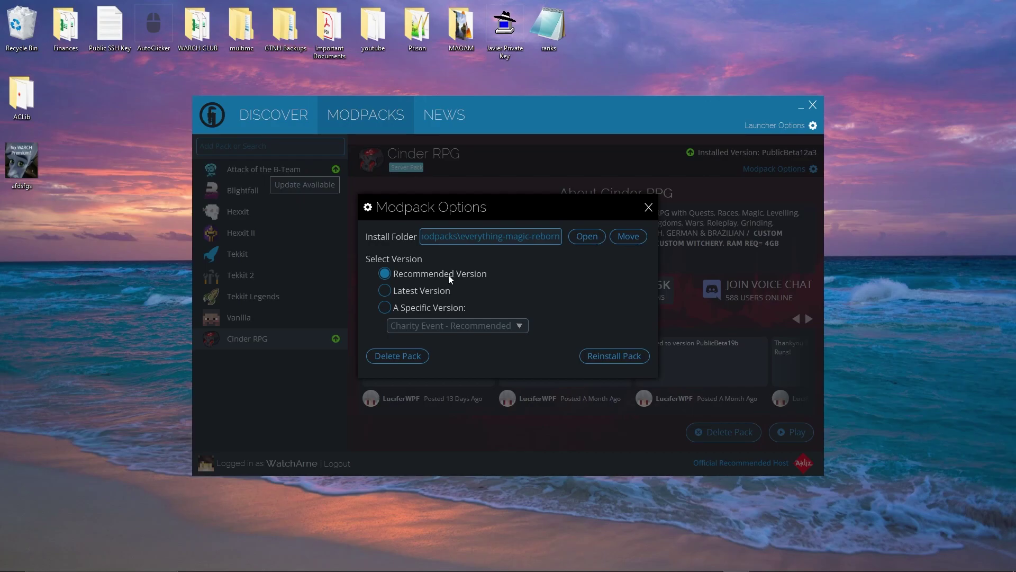
{"action": "left_click", "coordinate": [442, 292]}
{"action": "left_click", "coordinate": [424, 311]}
{"action": "left_click", "coordinate": [438, 325]}
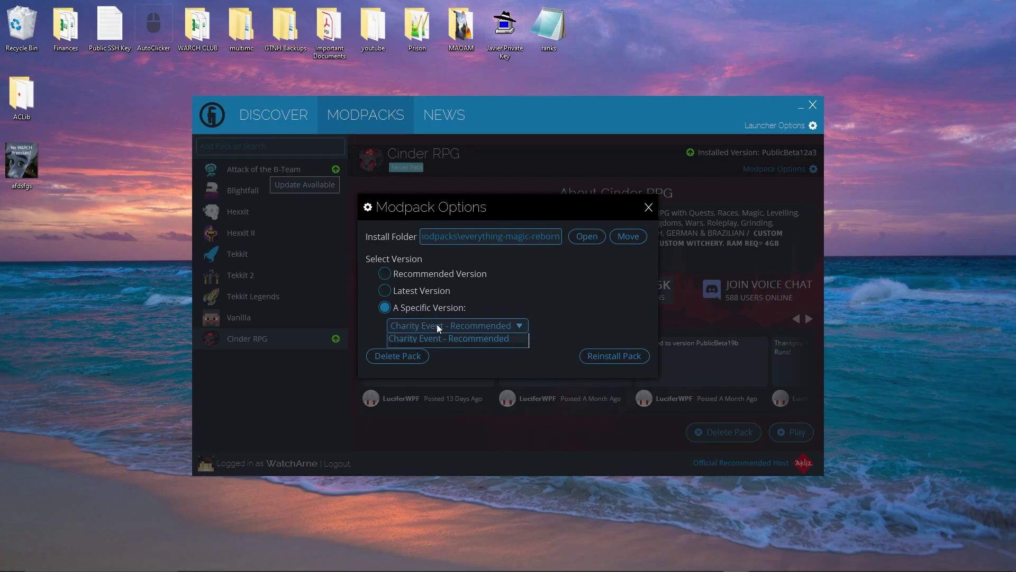
{"action": "left_click", "coordinate": [484, 325]}
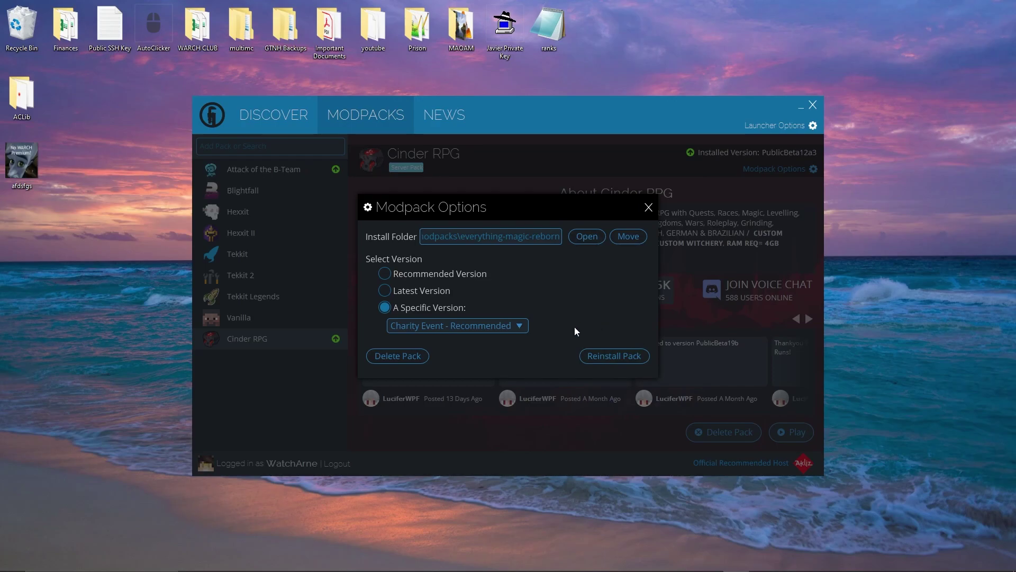
{"action": "left_click", "coordinate": [648, 207]}
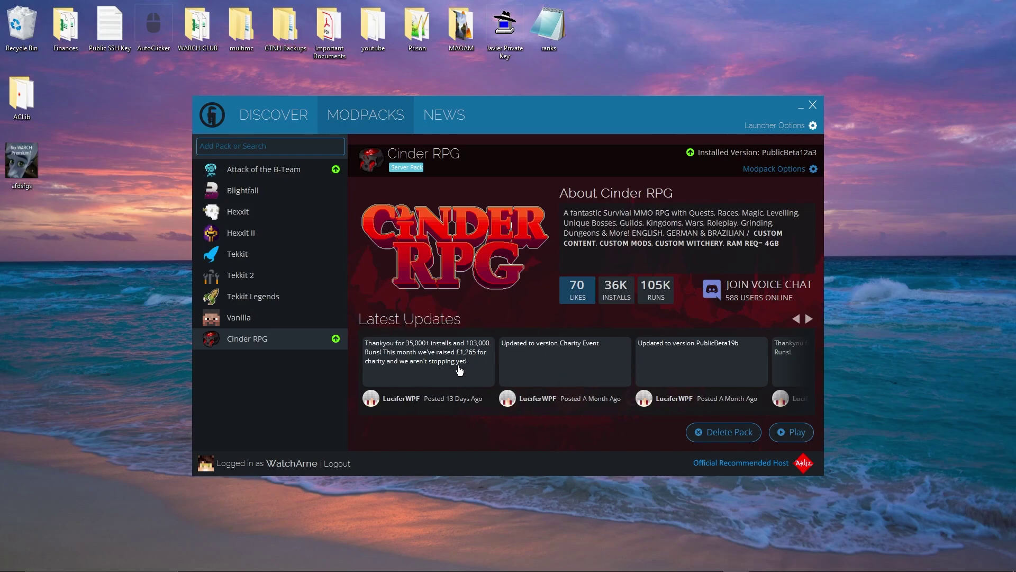
Step: Search the modpack catalogue for 'rlcraft'
{"action": "left_click", "coordinate": [270, 148]}
{"action": "left_click", "coordinate": [276, 149]}
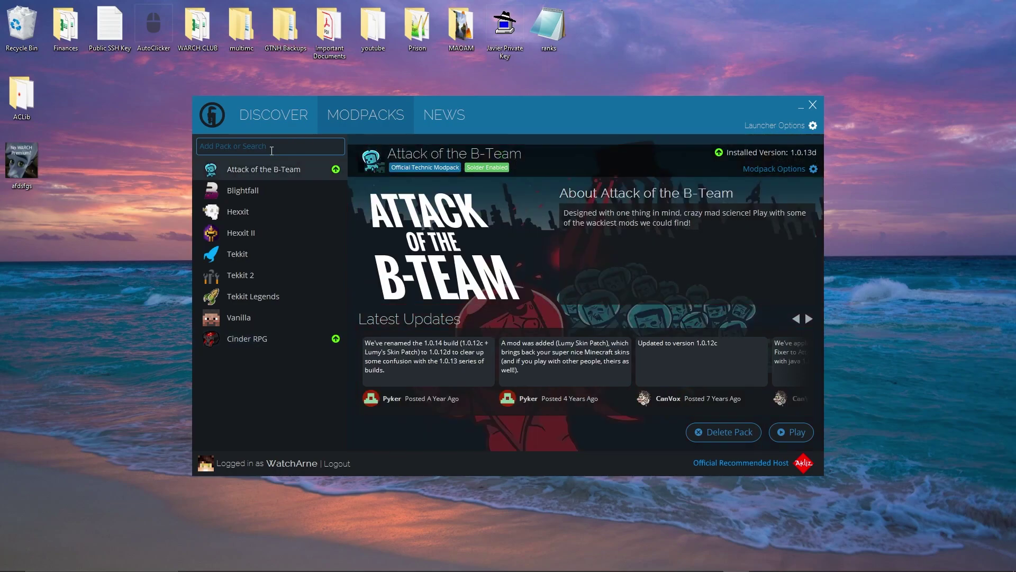
{"action": "type", "text": "rica"}
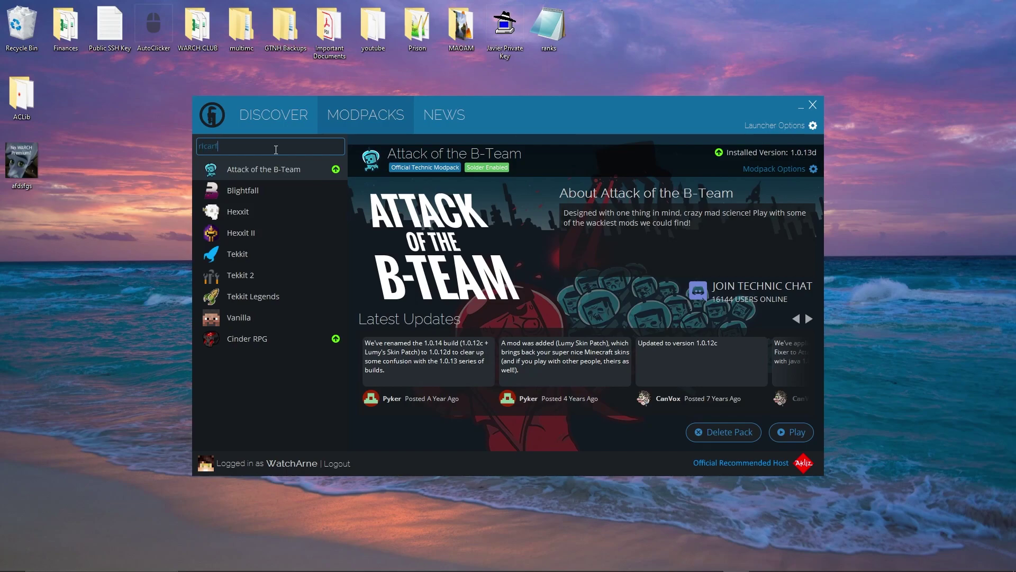
{"action": "key", "text": "BackSpace"}
{"action": "key", "text": "BackSpace"}
{"action": "key", "text": "BackSpace"}
{"action": "type", "text": "lcraft"}
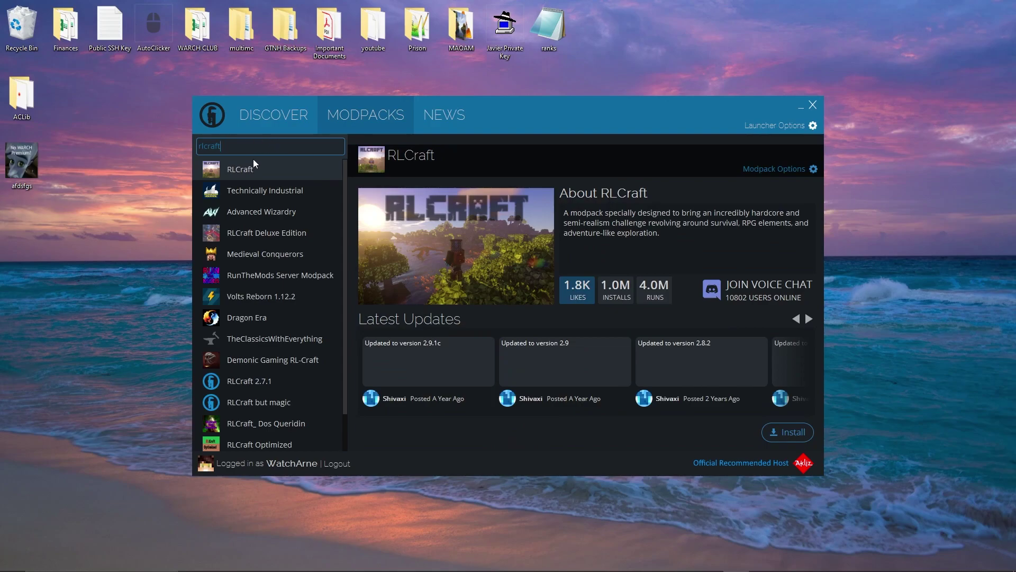
Step: Browse RLCraft Deluxe Edition, Demonic Gaming RL-Craft, RLCraft and others, then clear the search
{"action": "left_click", "coordinate": [266, 238]}
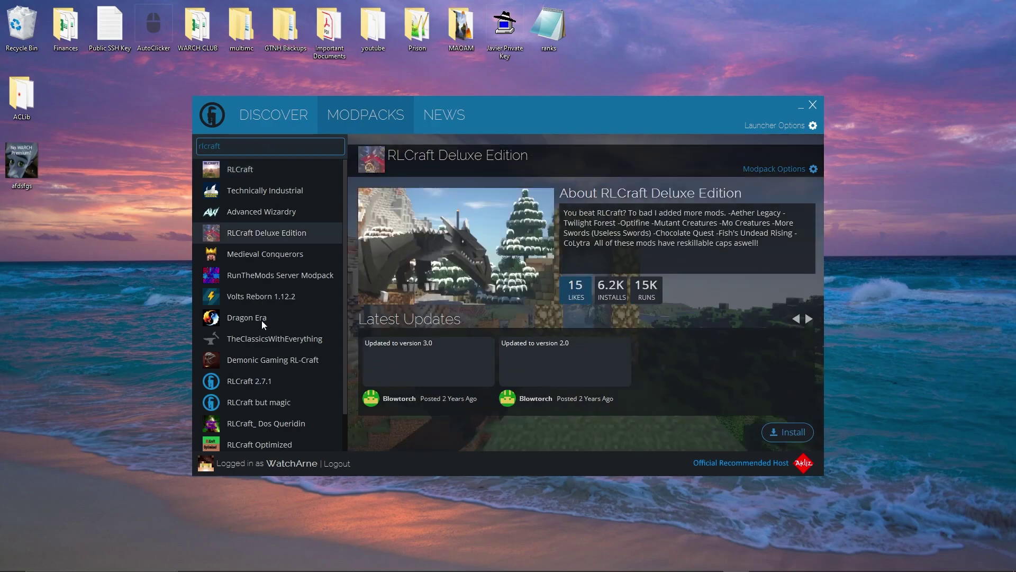
{"action": "left_click", "coordinate": [263, 335]}
{"action": "left_click", "coordinate": [284, 366]}
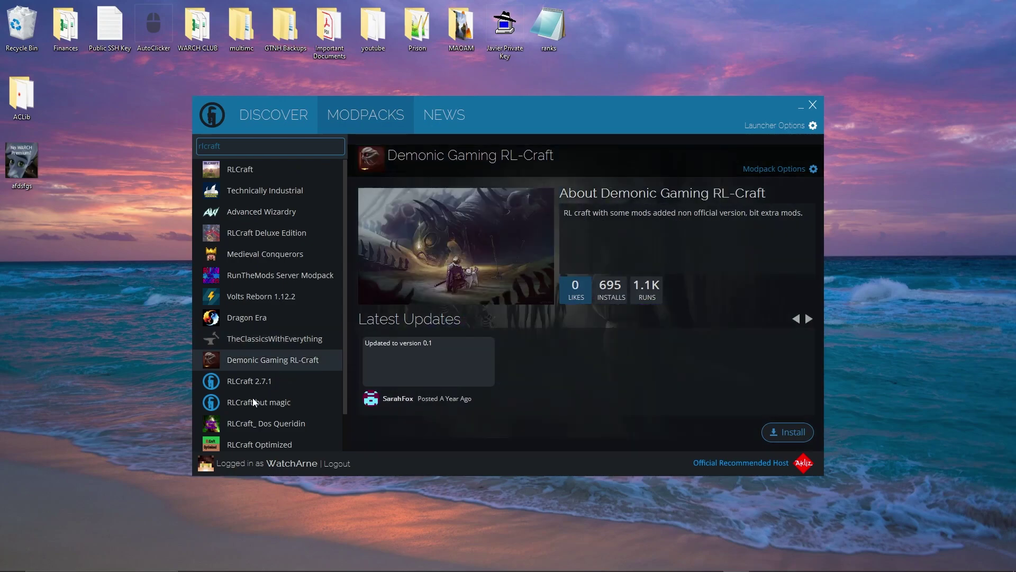
{"action": "left_click", "coordinate": [266, 218]}
{"action": "left_click", "coordinate": [260, 236]}
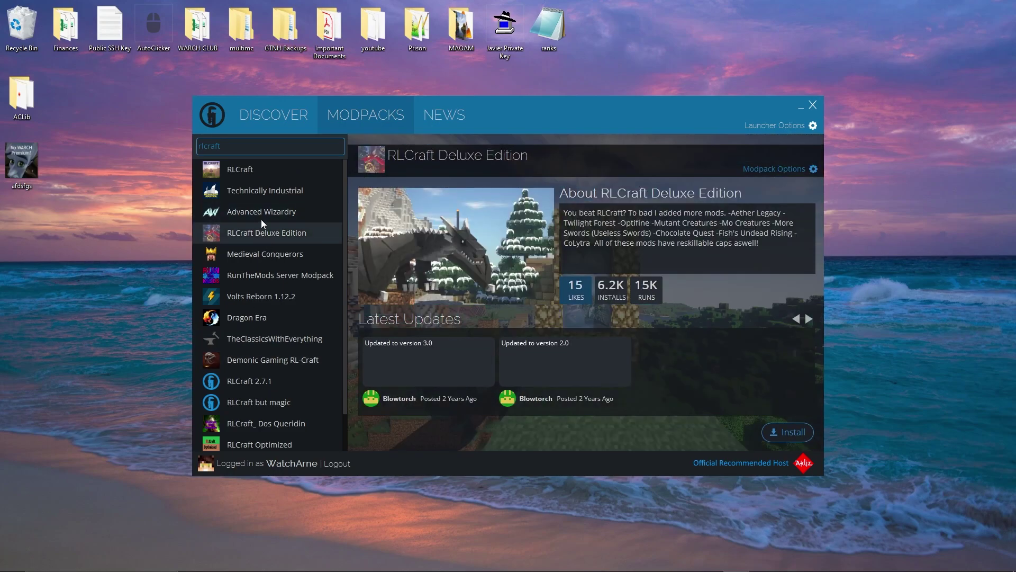
{"action": "left_click", "coordinate": [258, 177]}
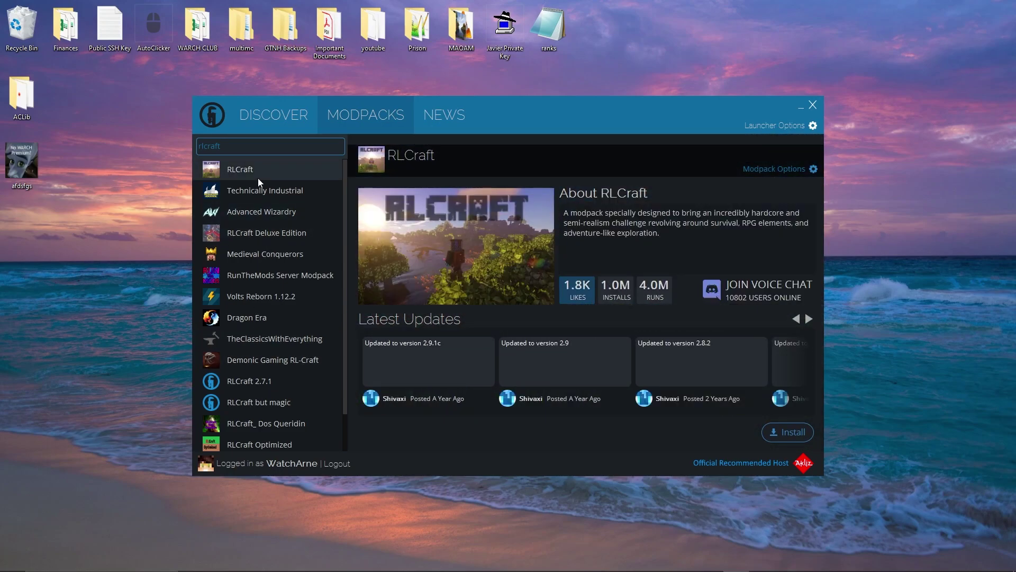
{"action": "key", "text": "ctrl+a"}
{"action": "key", "text": "BackSpace"}
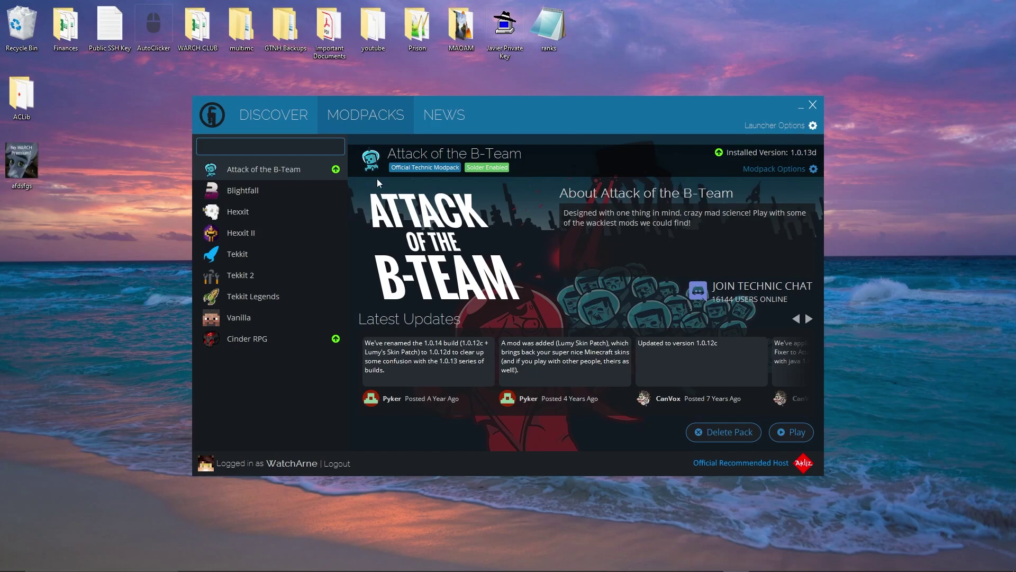
{"action": "left_click", "coordinate": [457, 114]}
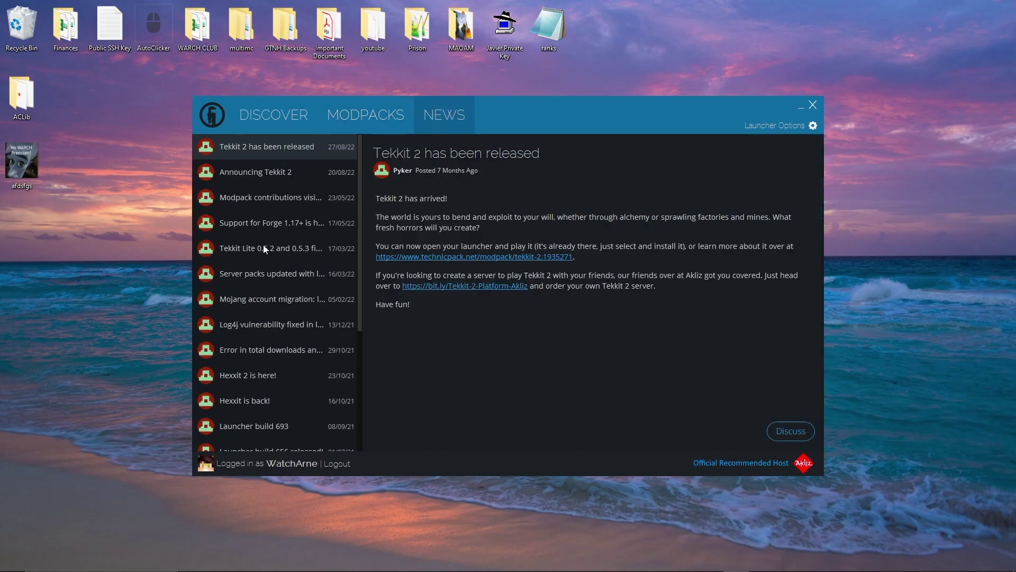
{"action": "left_click", "coordinate": [363, 116]}
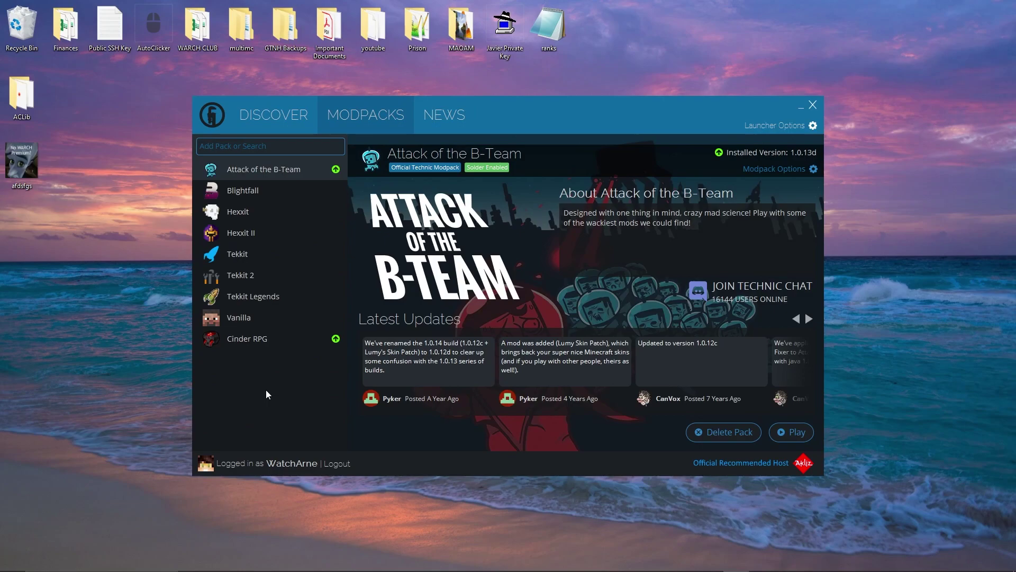